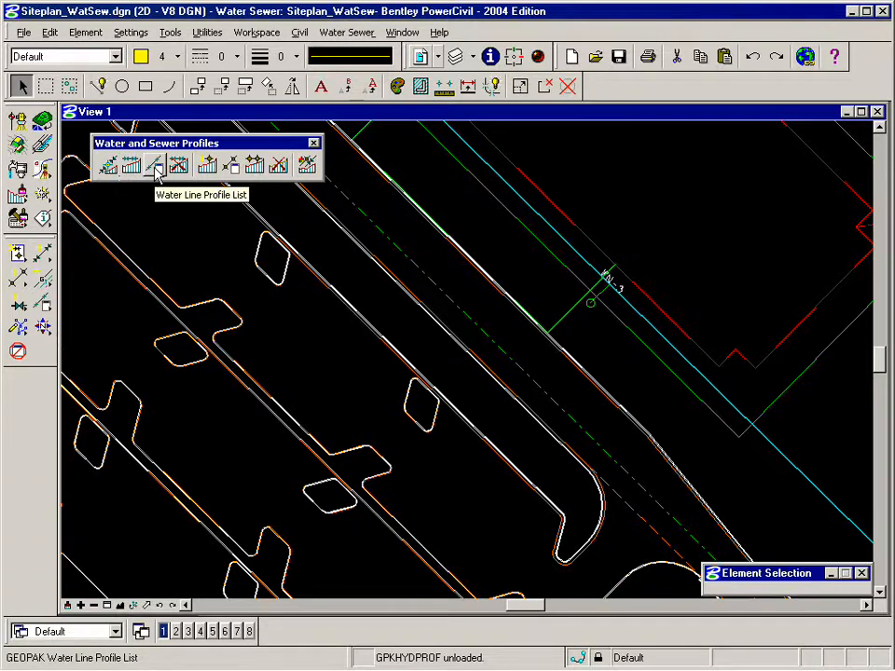
Create a new water line profile for water line WL-1 in the project.
{"action": "left_click", "coordinate": [156, 168]}
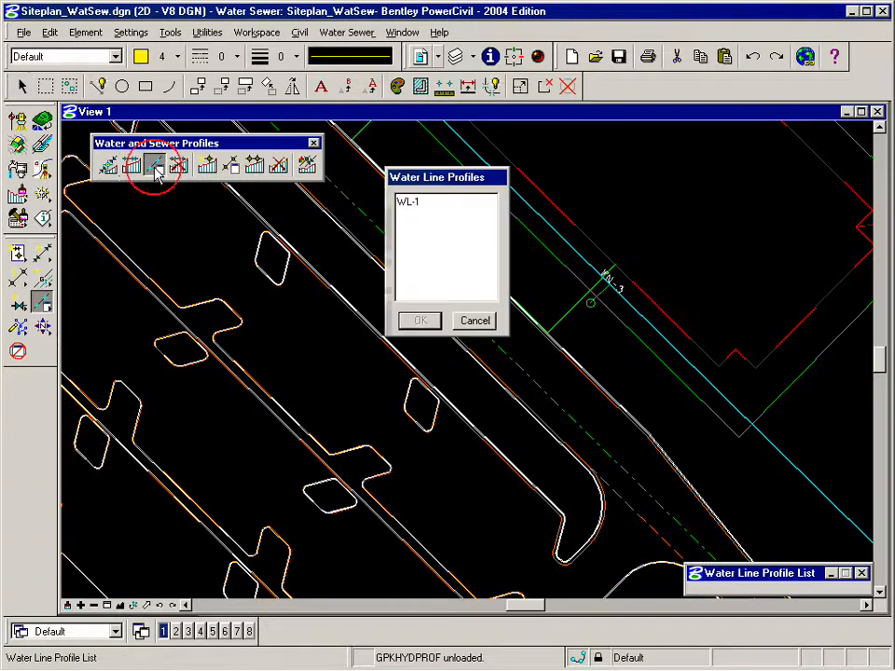
{"action": "left_click", "coordinate": [421, 205]}
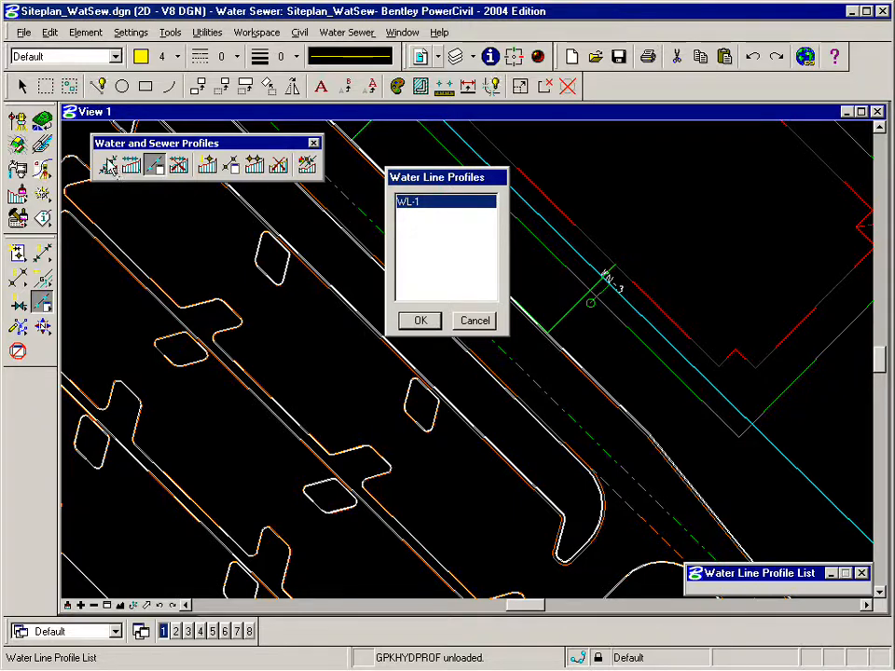
{"action": "left_click", "coordinate": [420, 323]}
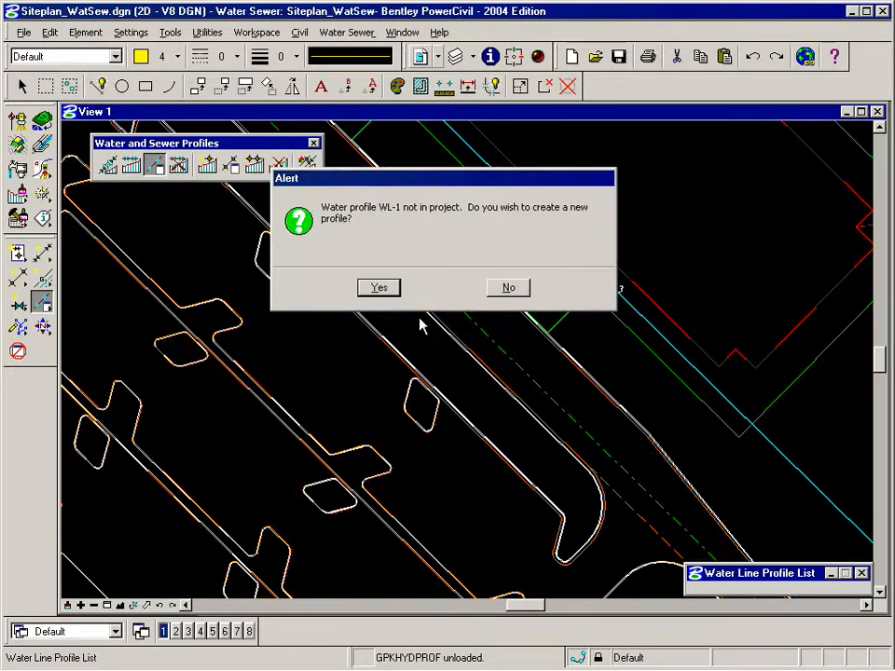
{"action": "left_click", "coordinate": [379, 288]}
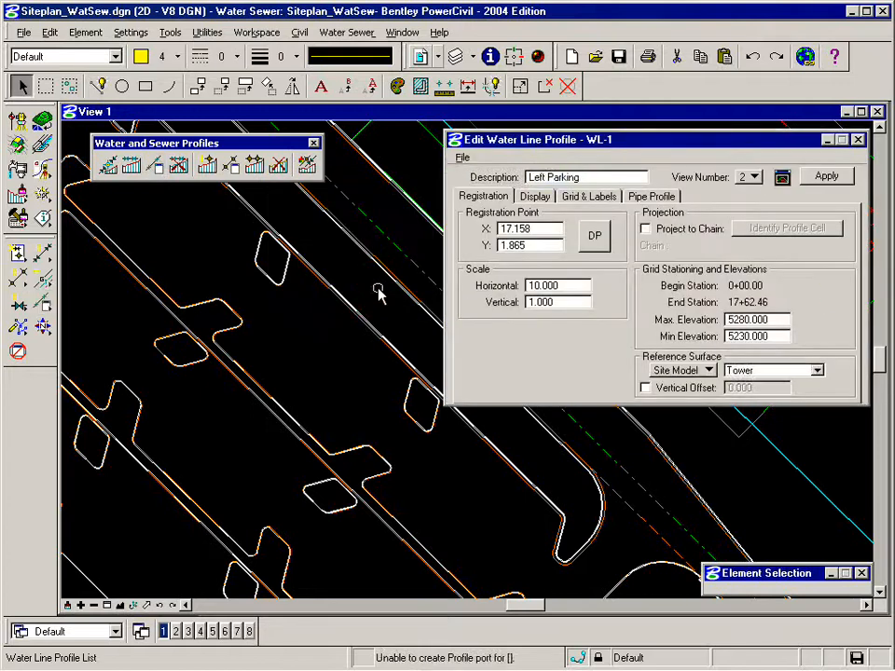
Open View 2 and place the WL-1 profile's registration point near that view's lower-left corner, at about X 259.8, Y 103.3.
{"action": "left_click", "coordinate": [313, 142]}
{"action": "left_click", "coordinate": [176, 632]}
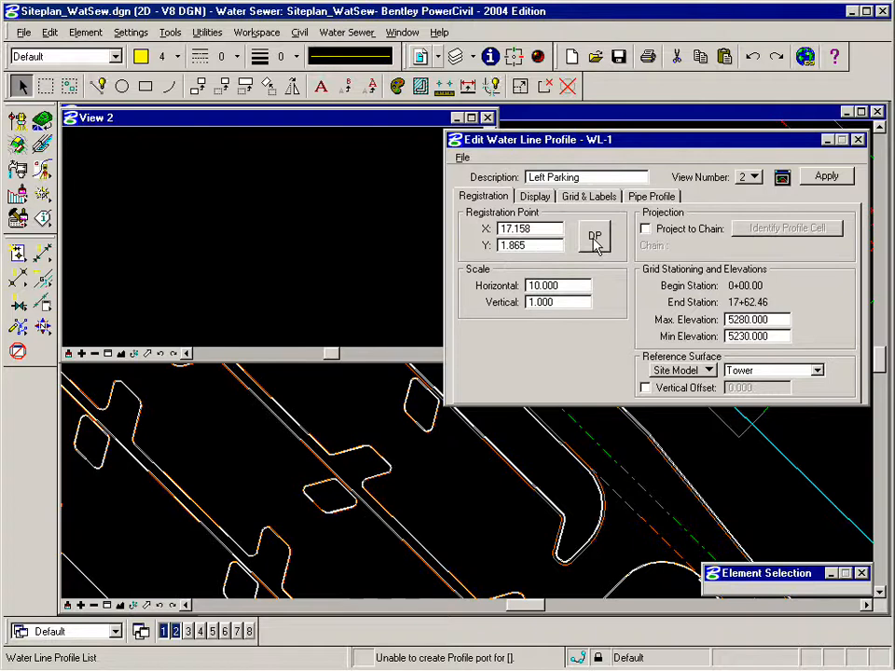
{"action": "left_click", "coordinate": [595, 238]}
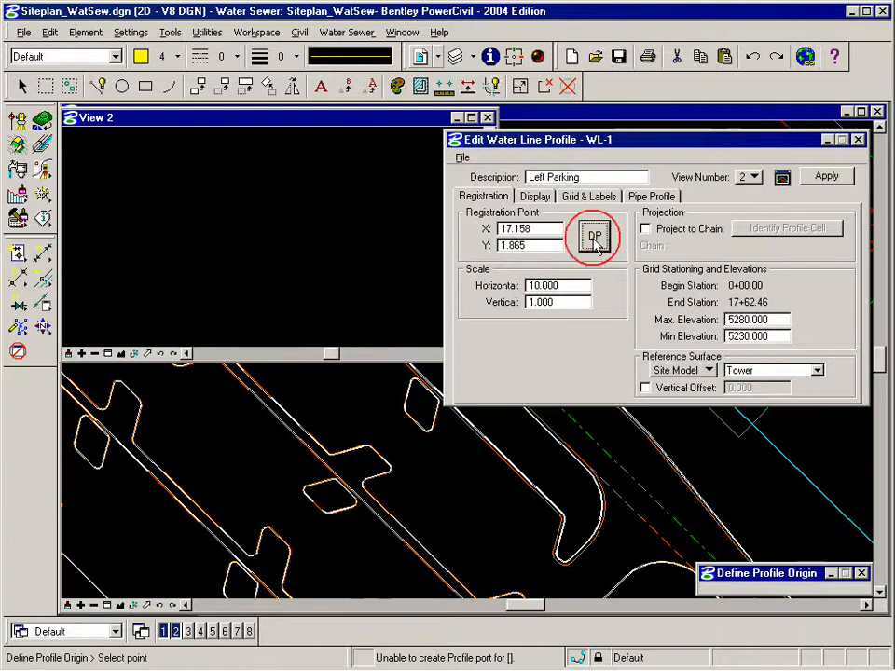
{"action": "left_click", "coordinate": [78, 328]}
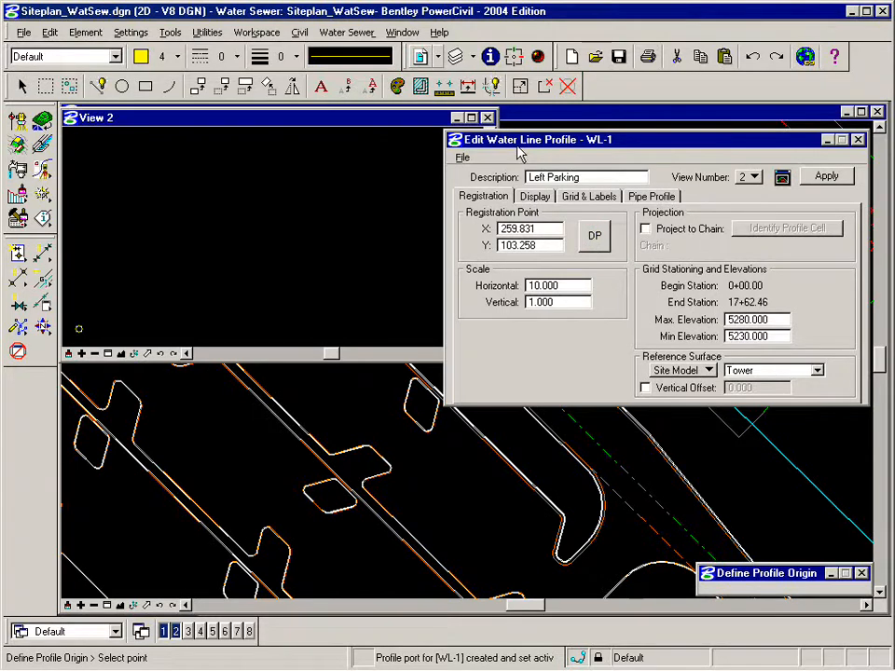
Load the WaterProfile.ppf preferences from the C:\data\geo\Site\Standards folder and apply them to draw the WL-1 profile.
{"action": "left_click", "coordinate": [463, 159]}
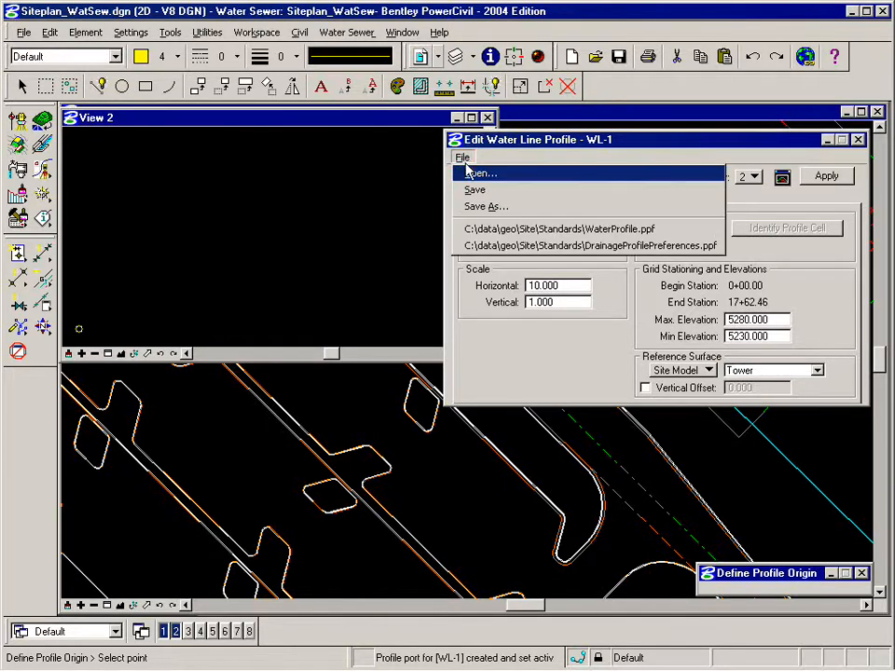
{"action": "left_click", "coordinate": [474, 176]}
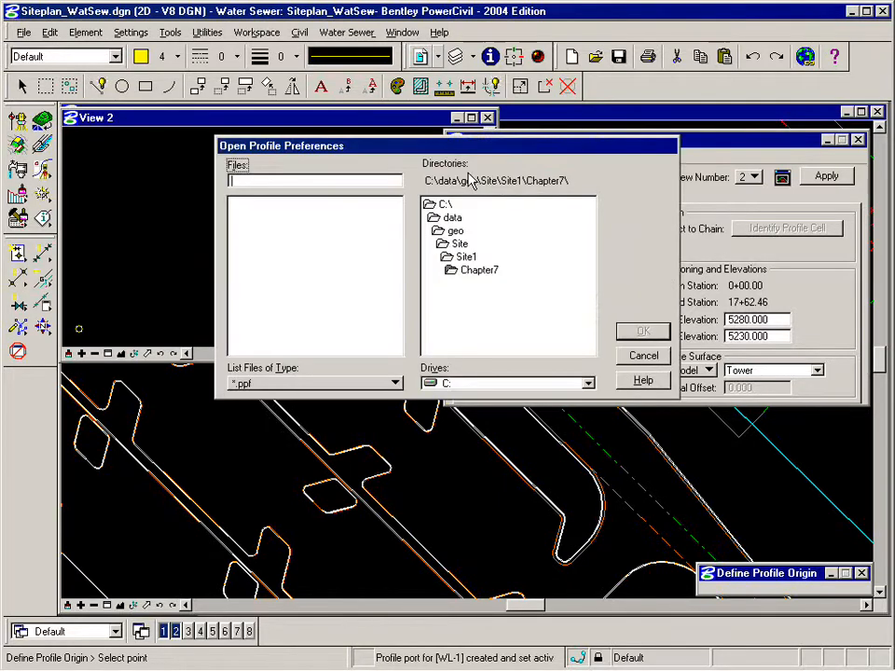
{"action": "double_click", "coordinate": [458, 244]}
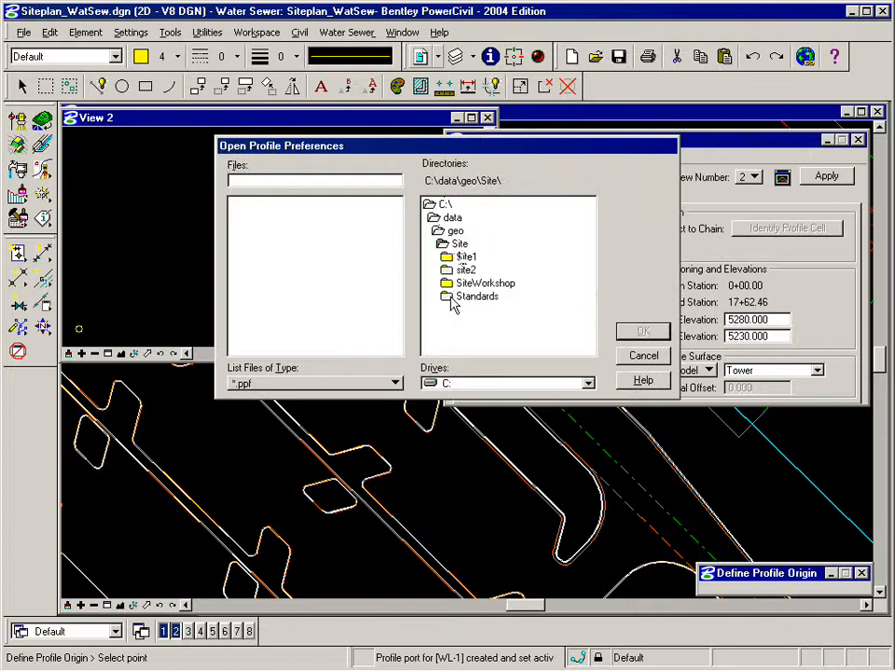
{"action": "double_click", "coordinate": [452, 298]}
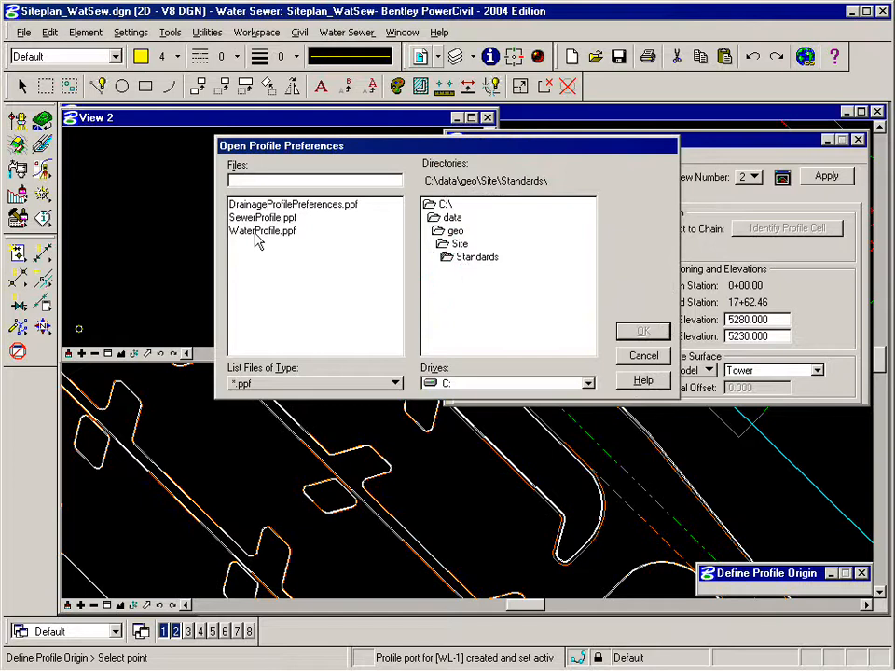
{"action": "left_click", "coordinate": [260, 233]}
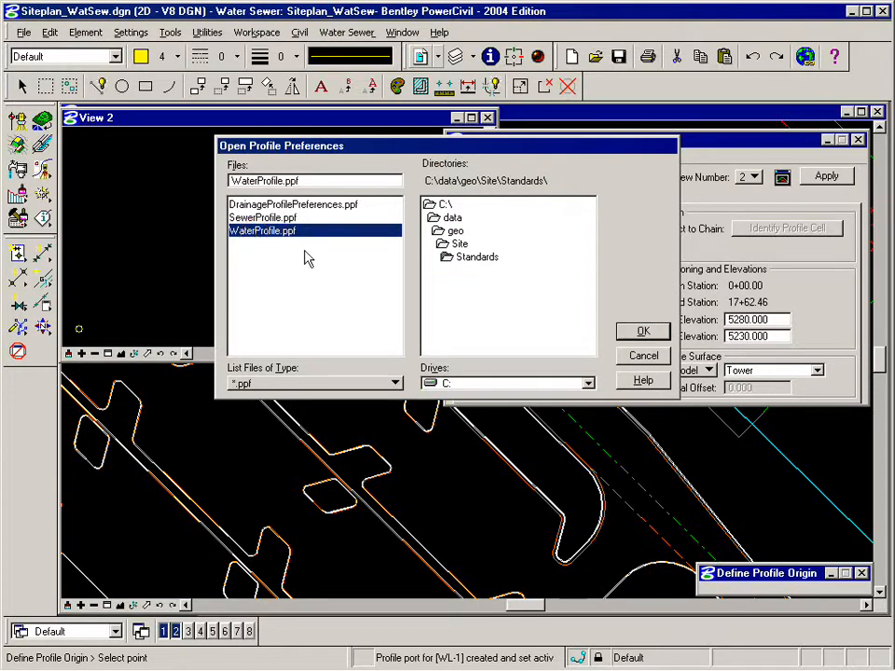
{"action": "left_click", "coordinate": [643, 334]}
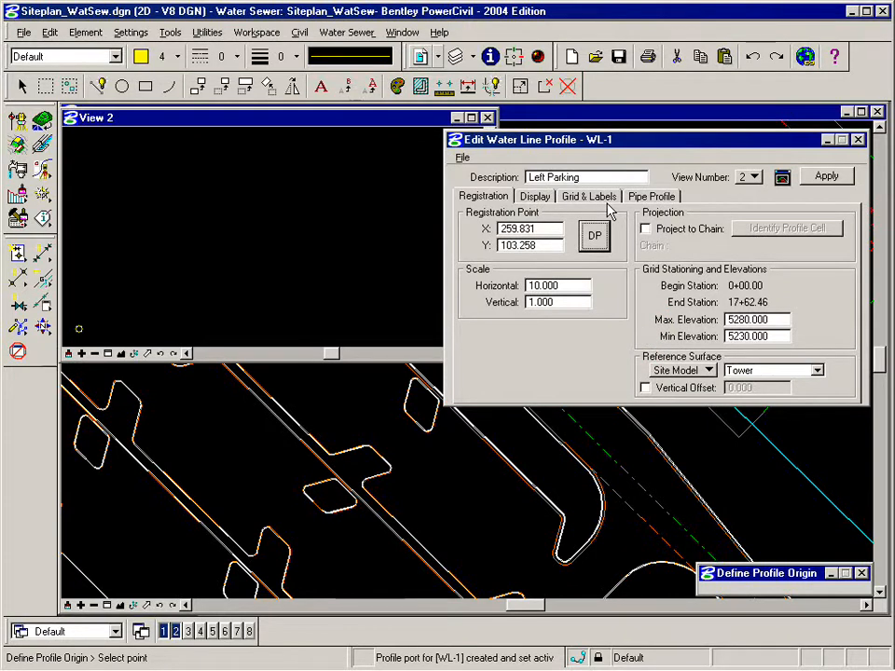
{"action": "left_click", "coordinate": [828, 177]}
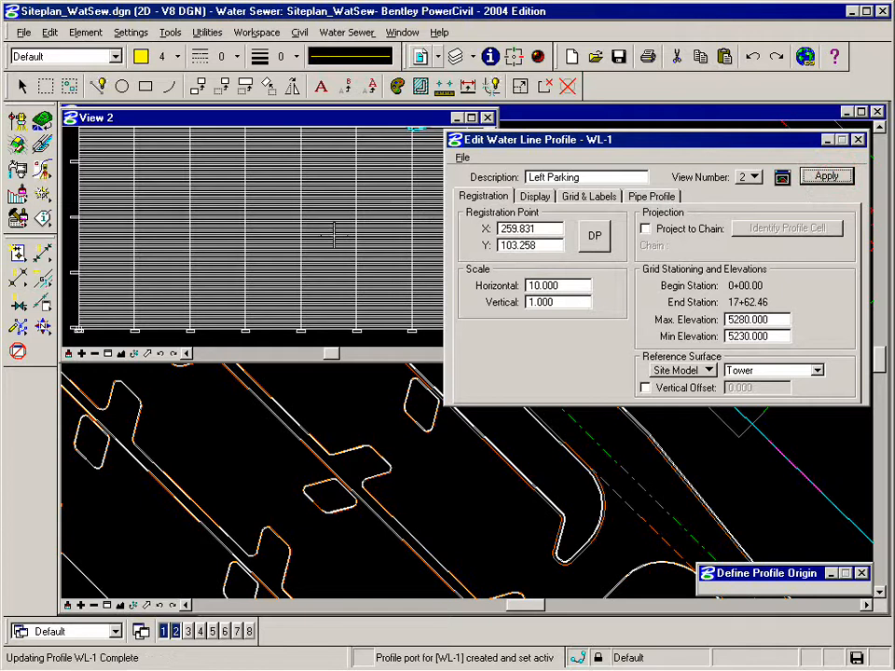
Turn off the minor interval lines of the vertical grid and apply the change to the profile.
{"action": "left_click", "coordinate": [586, 198]}
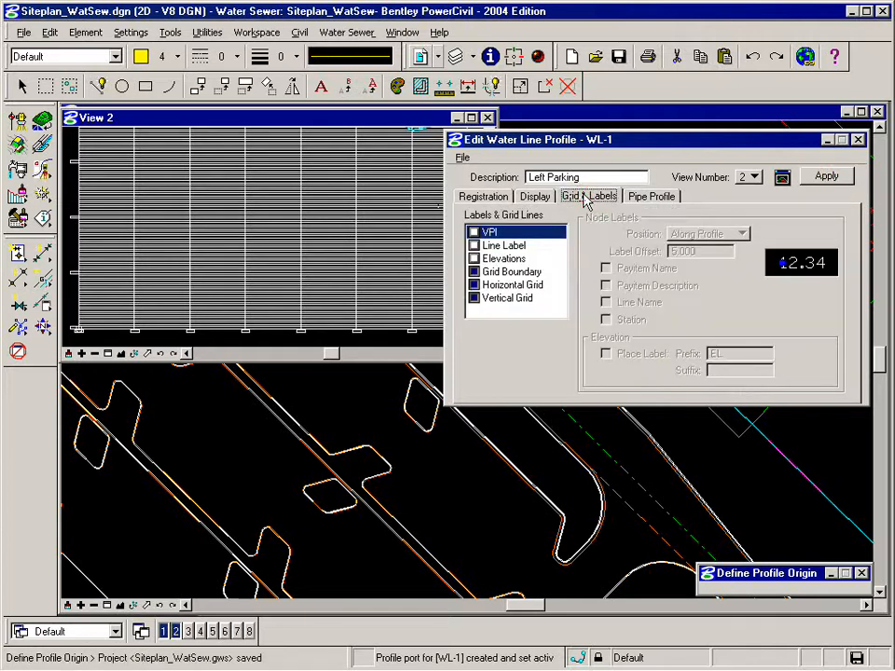
{"action": "left_click", "coordinate": [512, 298]}
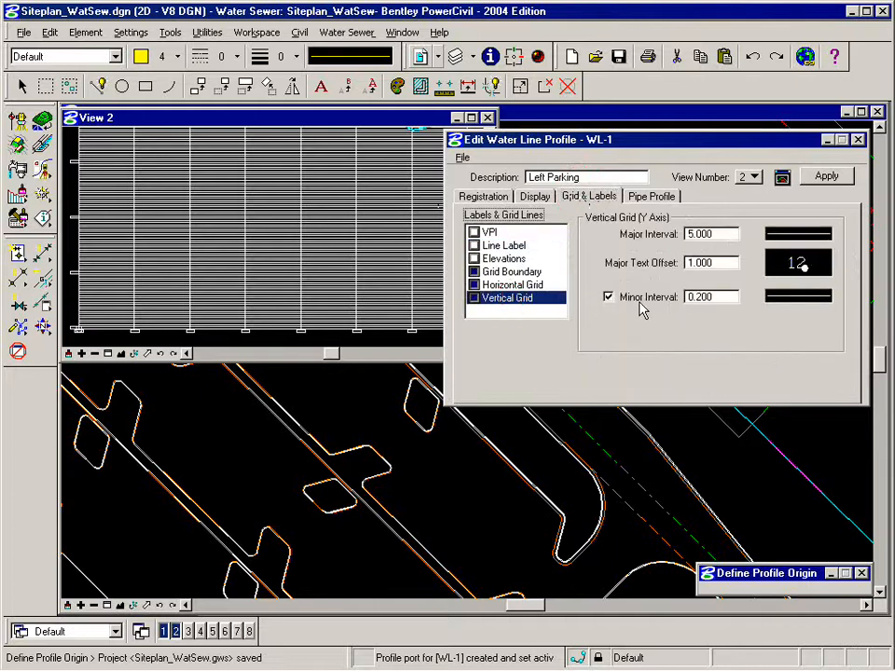
{"action": "left_click", "coordinate": [708, 299]}
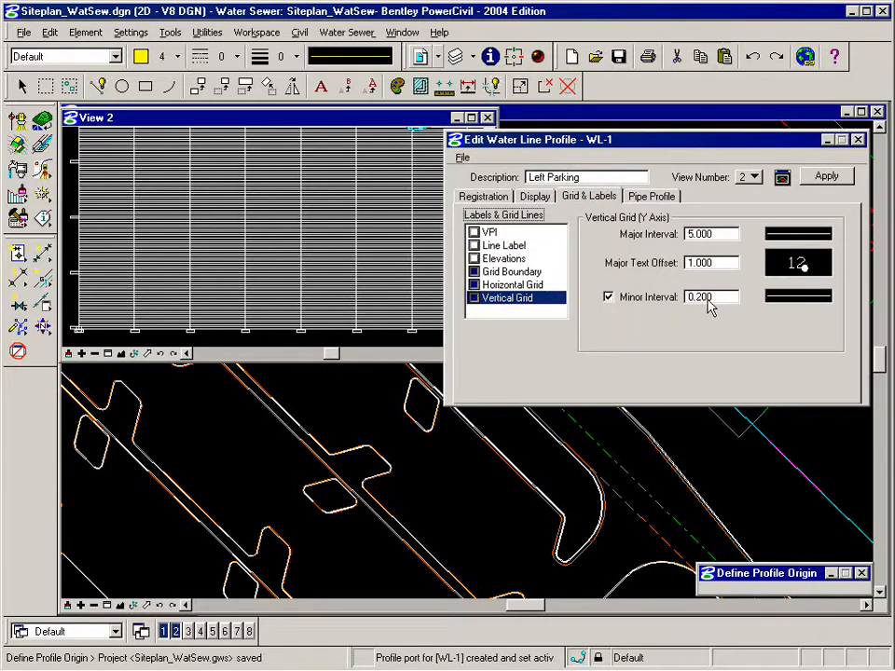
{"action": "left_click", "coordinate": [608, 298]}
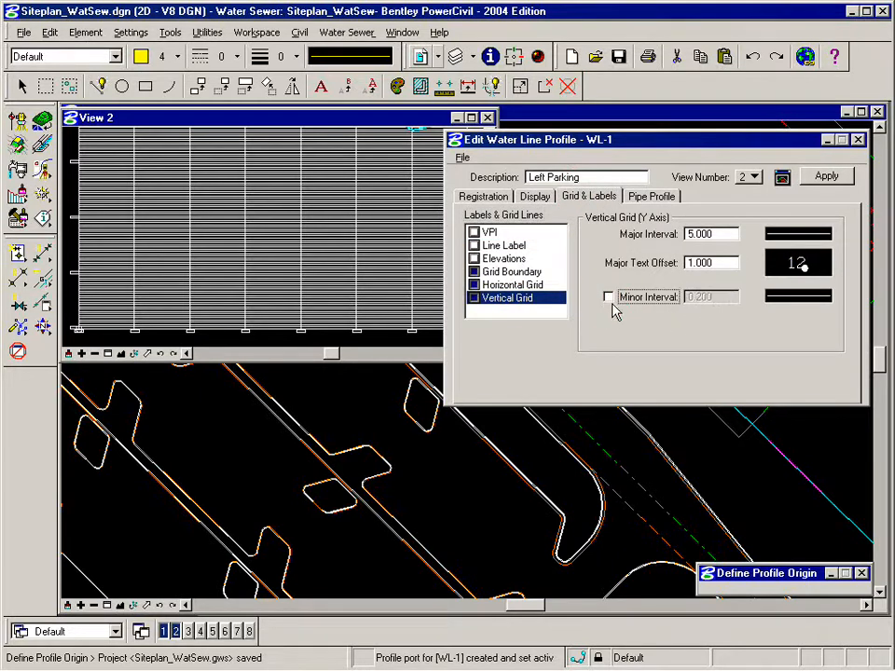
{"action": "left_click", "coordinate": [829, 180]}
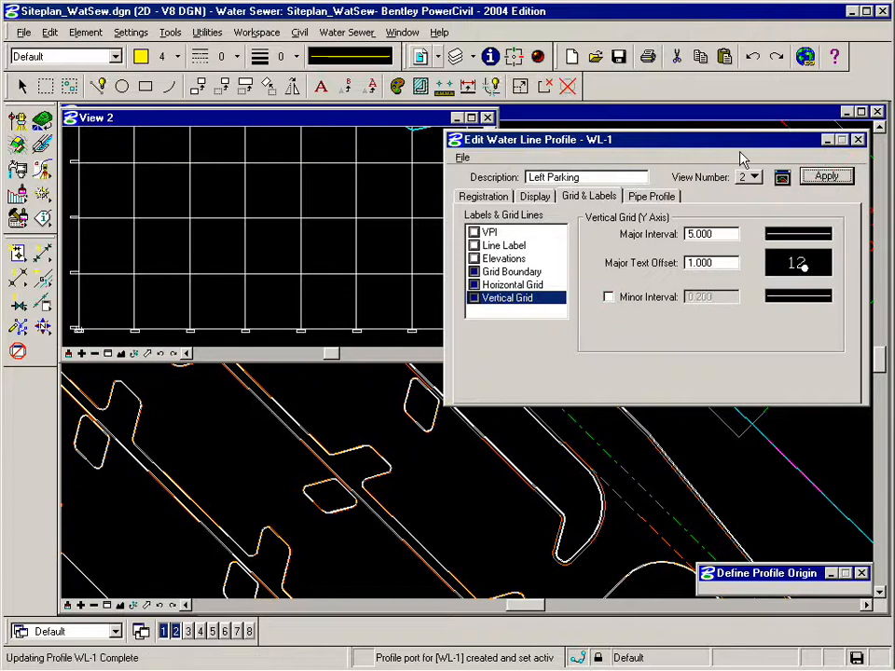
Identify the pipe profile points at stations 3+00.00 and 5+00.00, on either side of the uneven stretch.
{"action": "left_click", "coordinate": [781, 177]}
{"action": "left_click", "coordinate": [96, 355]}
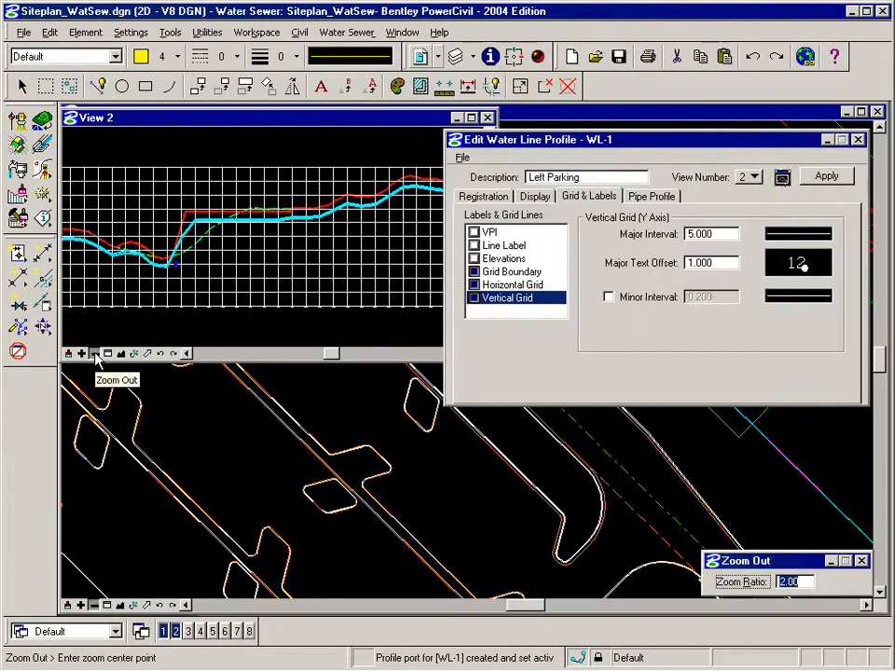
{"action": "left_click", "coordinate": [107, 354]}
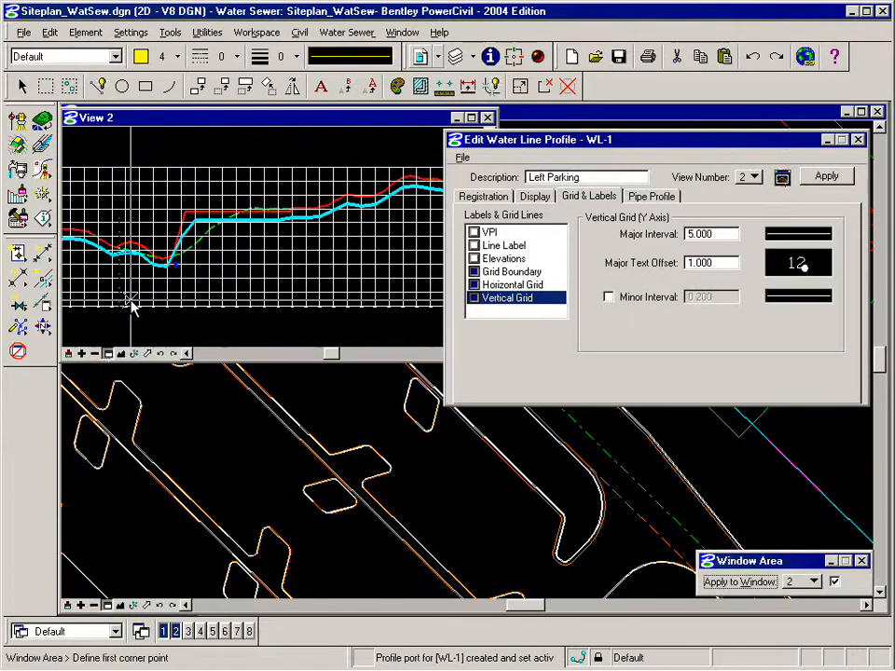
{"action": "left_click", "coordinate": [101, 234]}
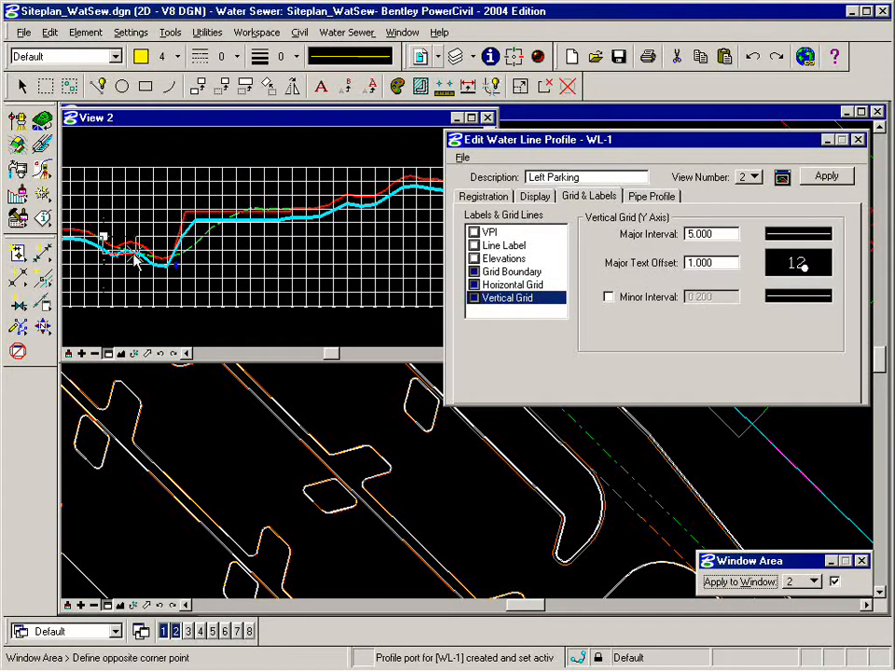
{"action": "left_click", "coordinate": [184, 279]}
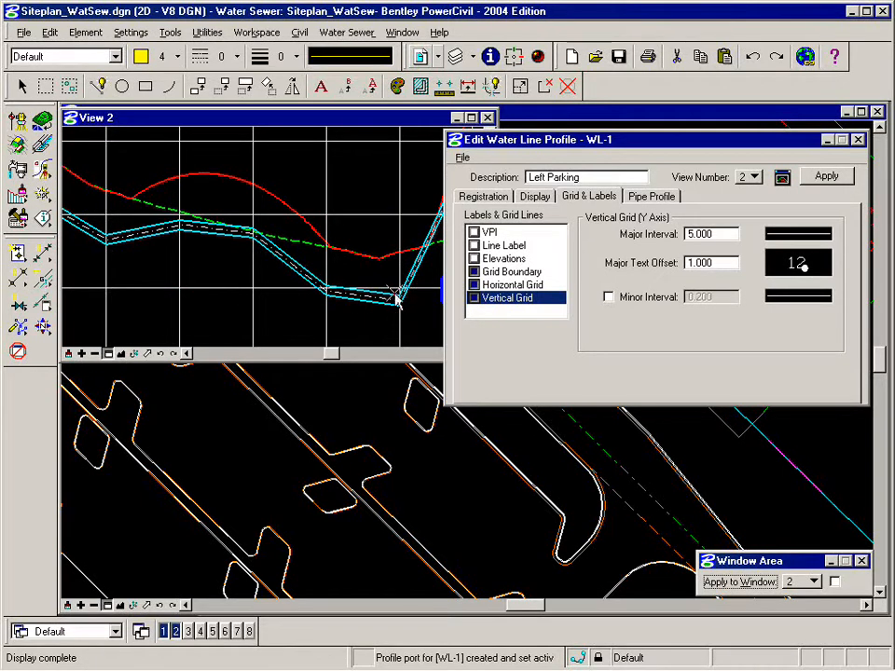
{"action": "left_click", "coordinate": [653, 197]}
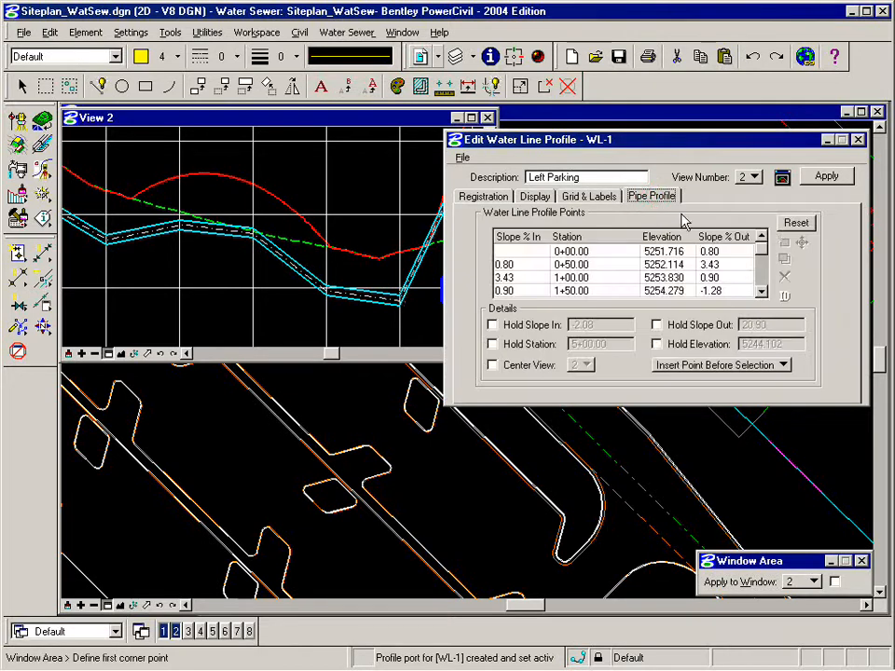
{"action": "left_click", "coordinate": [786, 297]}
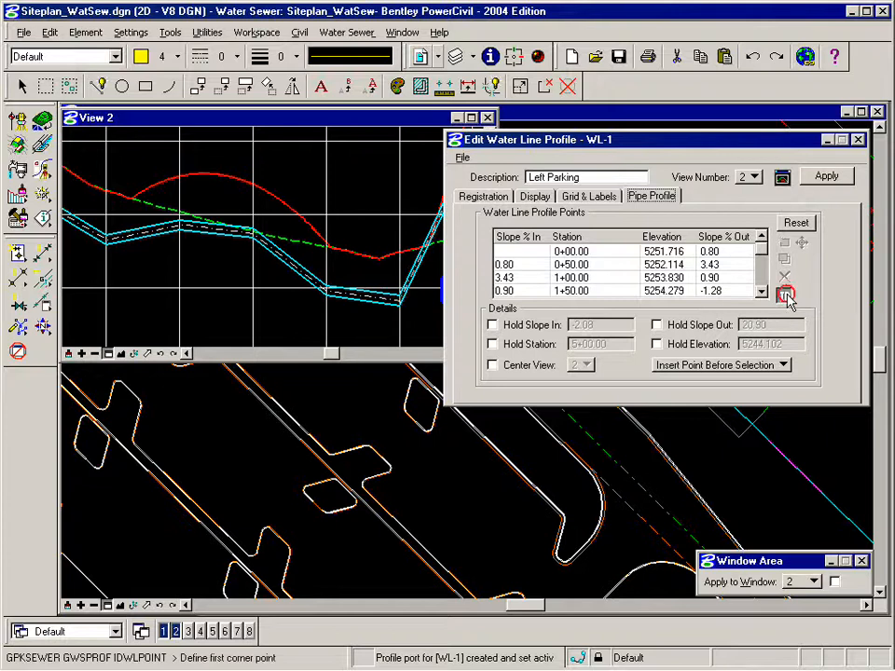
{"action": "left_click", "coordinate": [109, 244]}
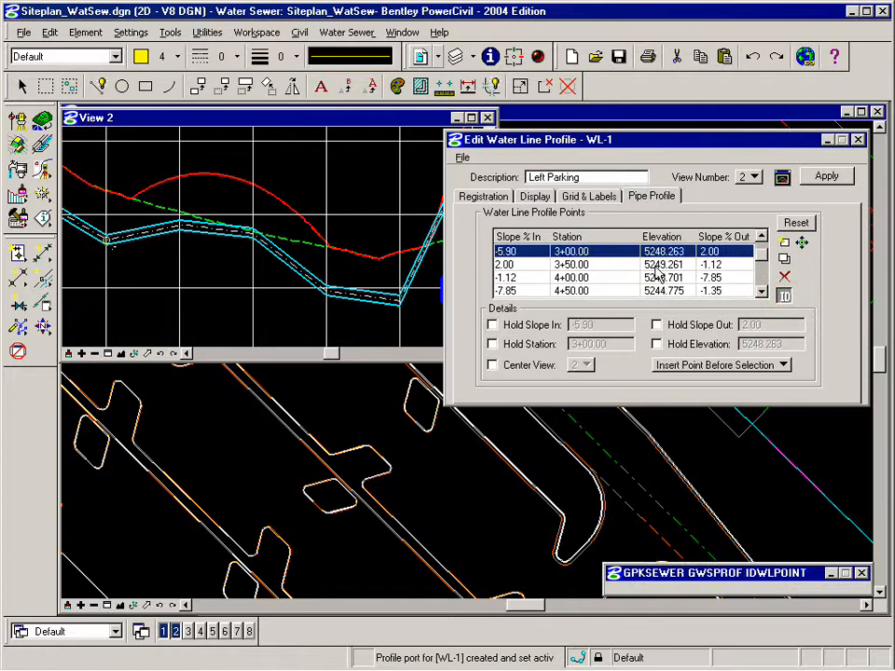
{"action": "left_click", "coordinate": [785, 295]}
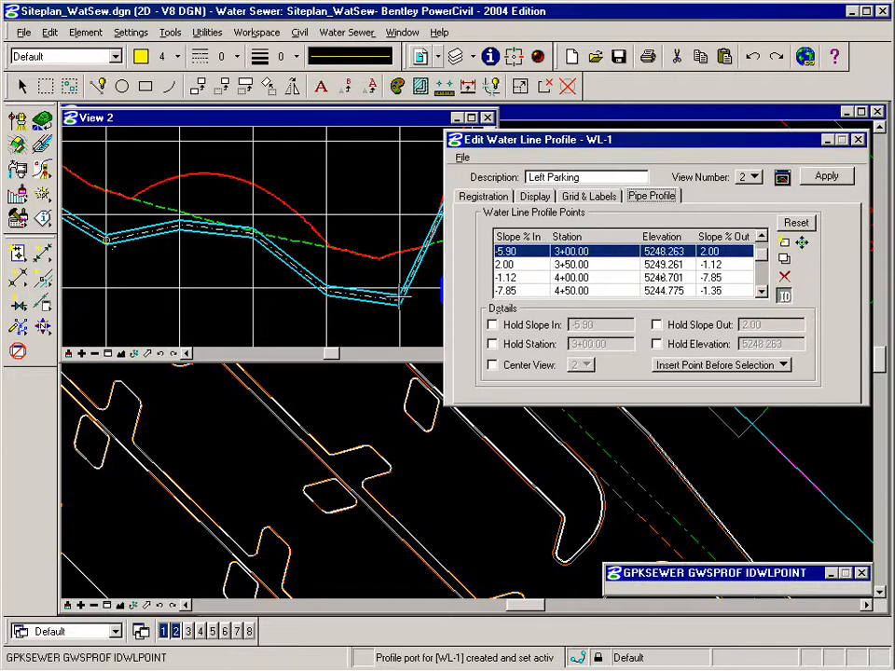
{"action": "left_click", "coordinate": [401, 300]}
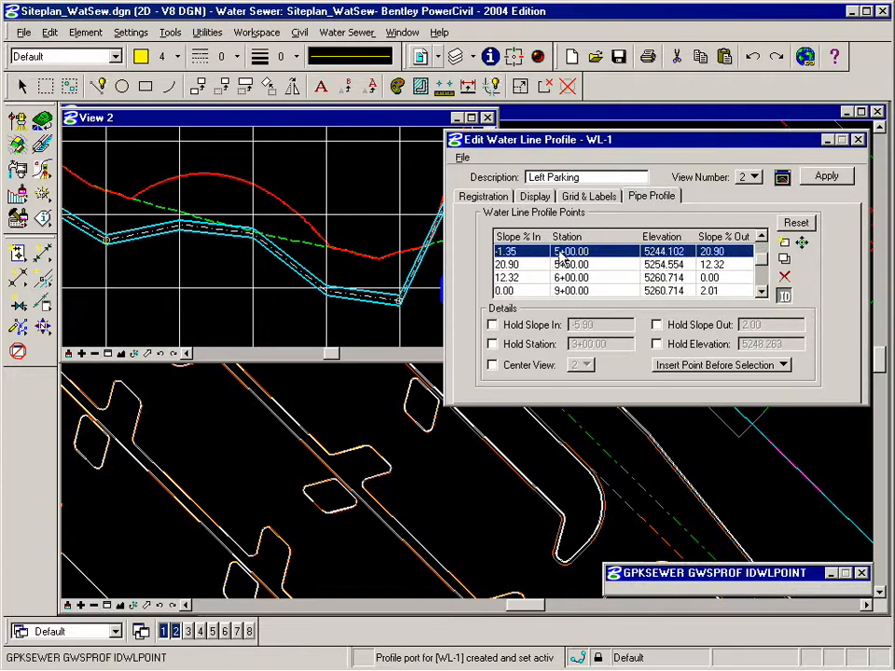
Delete the pipe profile points at stations 3+50.00, 4+00.00 and 4+50.00, then update and apply the WL-1 profile.
{"action": "left_click", "coordinate": [762, 237]}
{"action": "left_click", "coordinate": [762, 236]}
{"action": "left_click", "coordinate": [762, 237]}
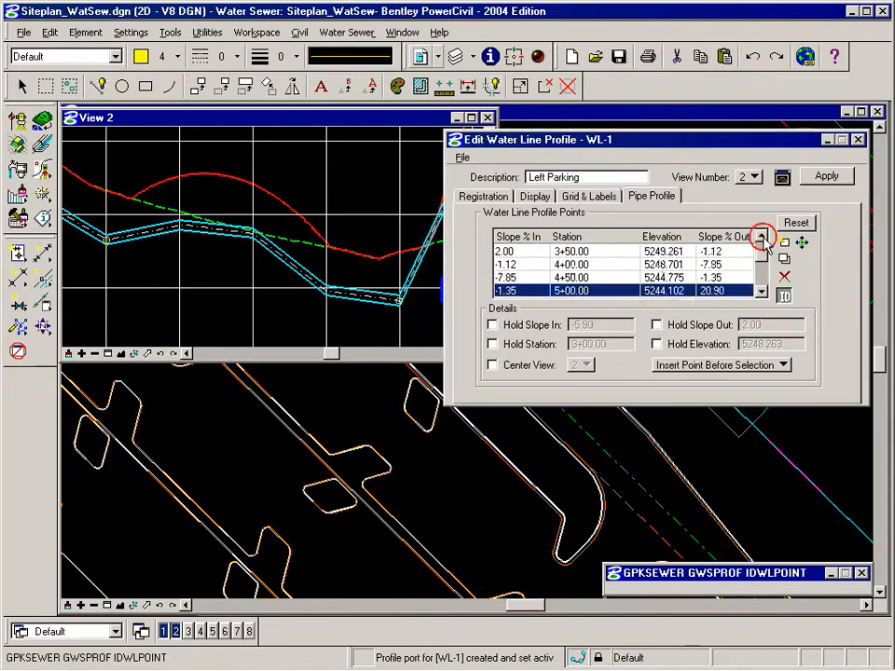
{"action": "left_click", "coordinate": [761, 237]}
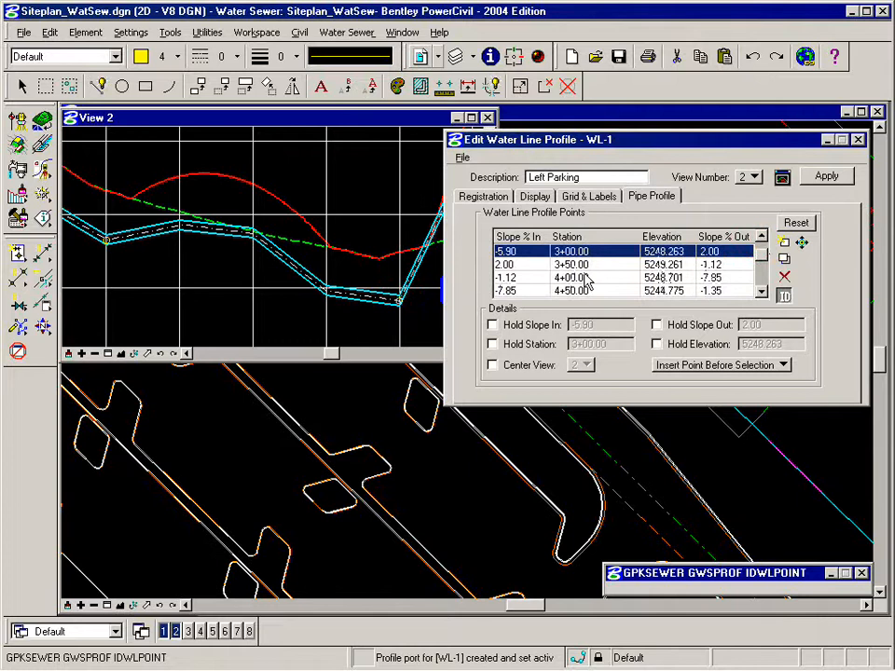
{"action": "left_click_drag", "start_coordinate": [581, 264], "coordinate": [582, 288]}
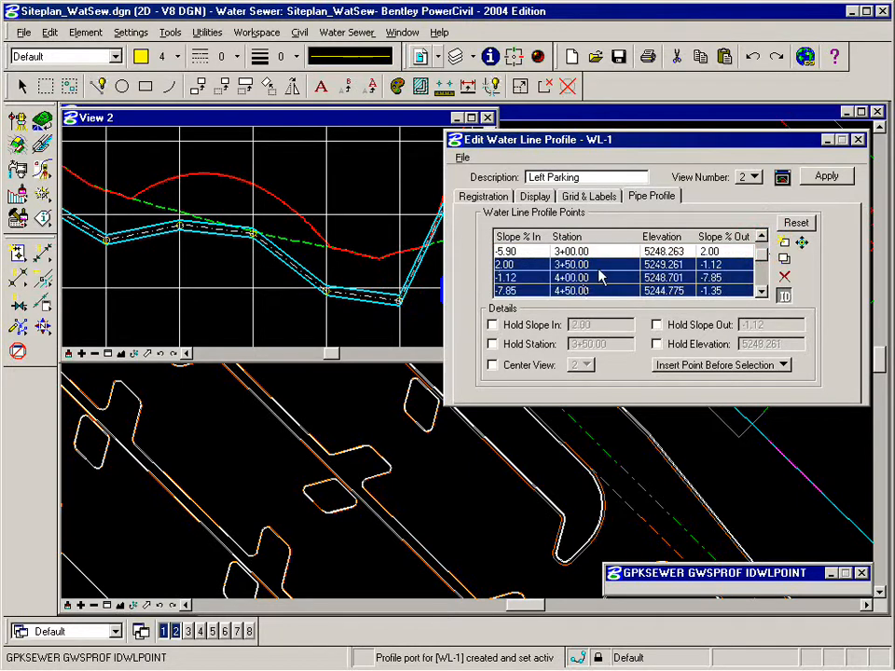
{"action": "left_click", "coordinate": [784, 279]}
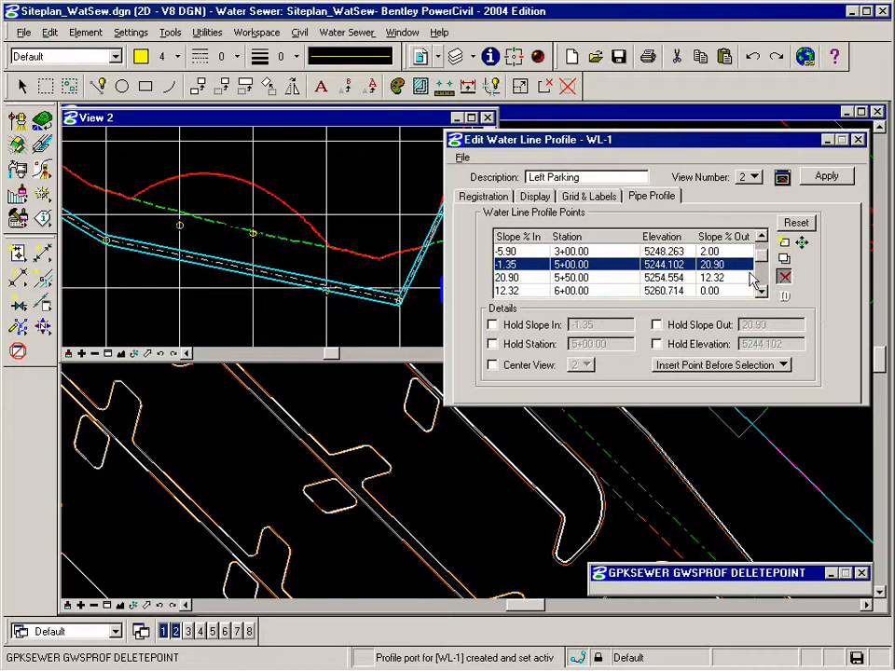
{"action": "left_click", "coordinate": [785, 261]}
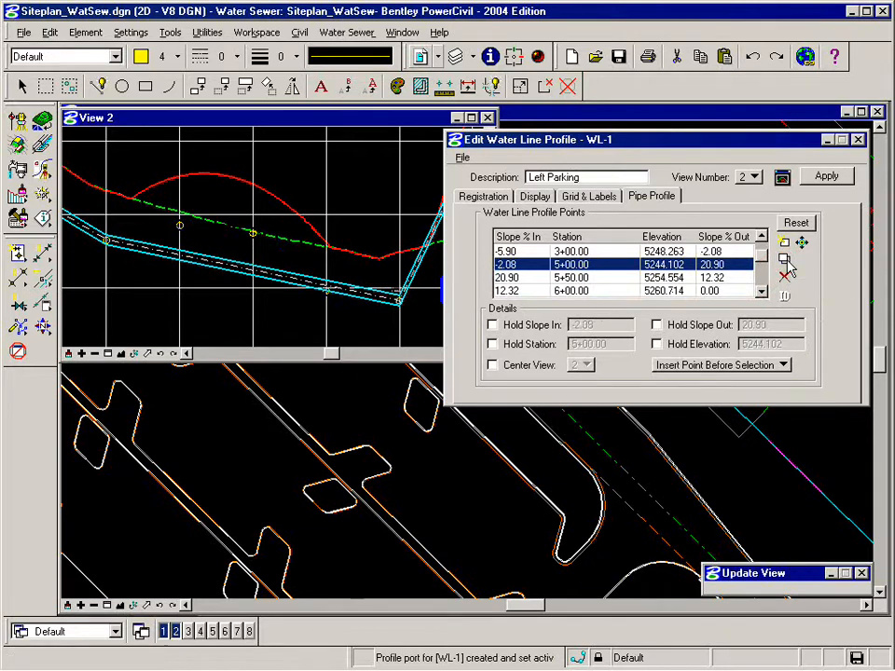
{"action": "left_click", "coordinate": [835, 178]}
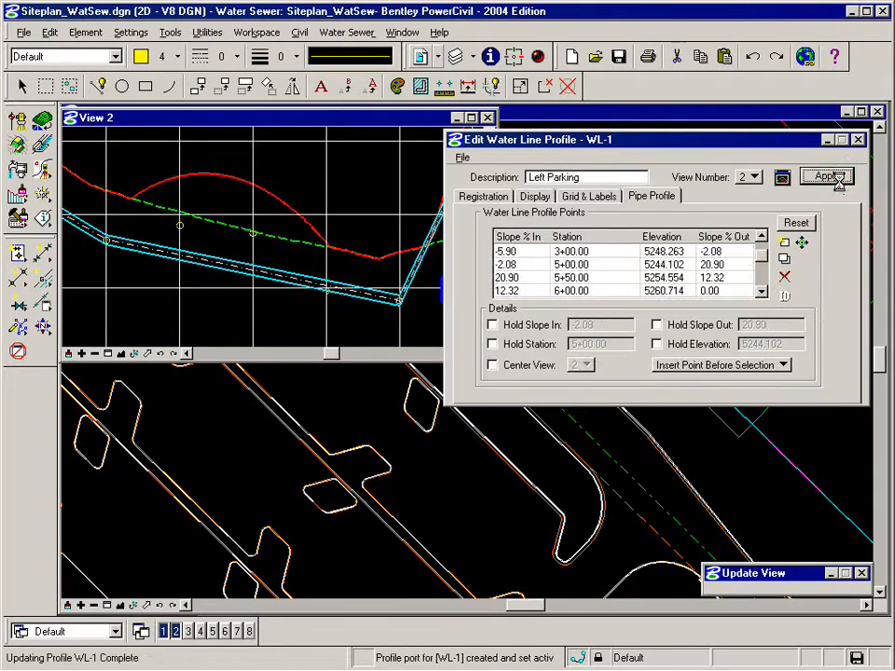
{"action": "left_click", "coordinate": [94, 364]}
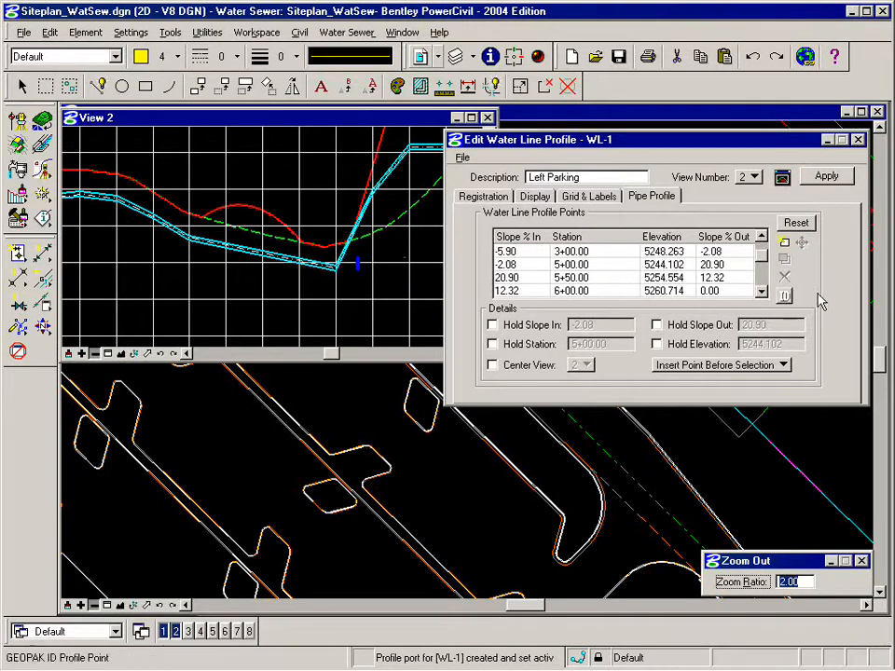
Identify the pipe profile point at station 5+50.00, delete it and update the neighbouring profile points.
{"action": "left_click", "coordinate": [784, 295]}
{"action": "left_click", "coordinate": [364, 222]}
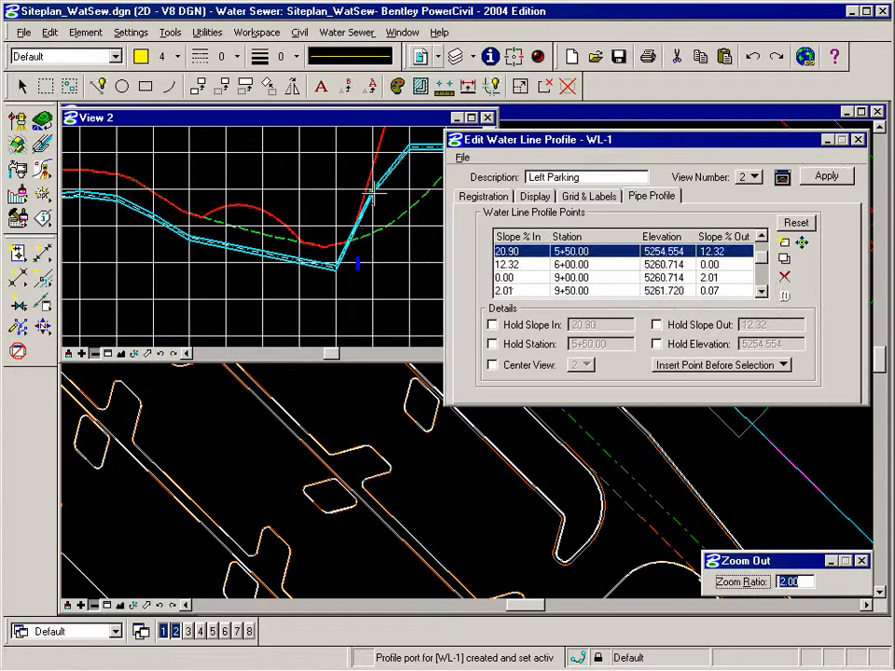
{"action": "left_click", "coordinate": [785, 278]}
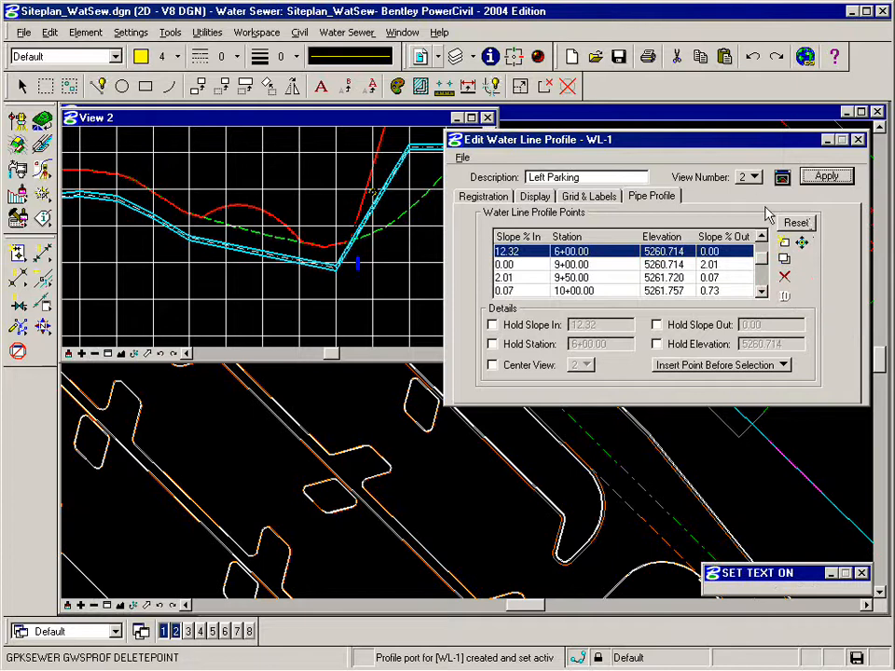
{"action": "left_click", "coordinate": [785, 264]}
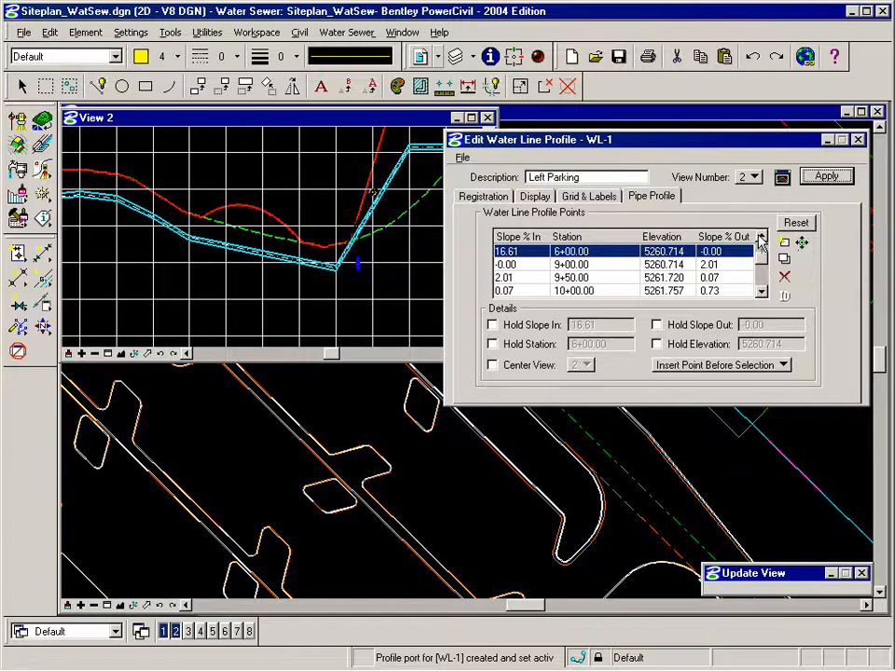
Move the pipe profile point at station 5+00.00 to about station 5+41.67, elevation 5242.101, then update, apply and close the WL-1 profile editor.
{"action": "left_click", "coordinate": [761, 237]}
{"action": "left_click", "coordinate": [624, 253]}
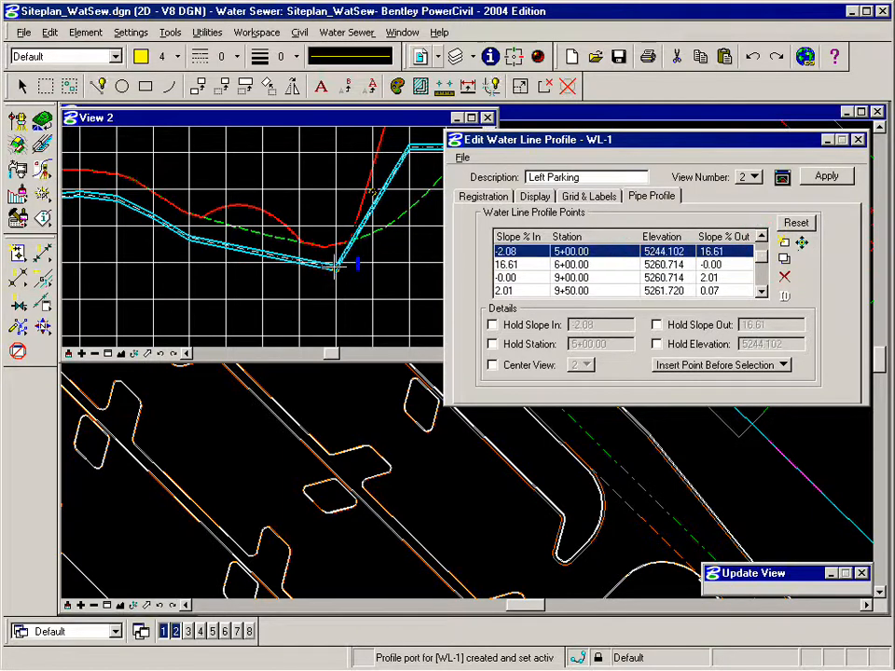
{"action": "left_click", "coordinate": [802, 244]}
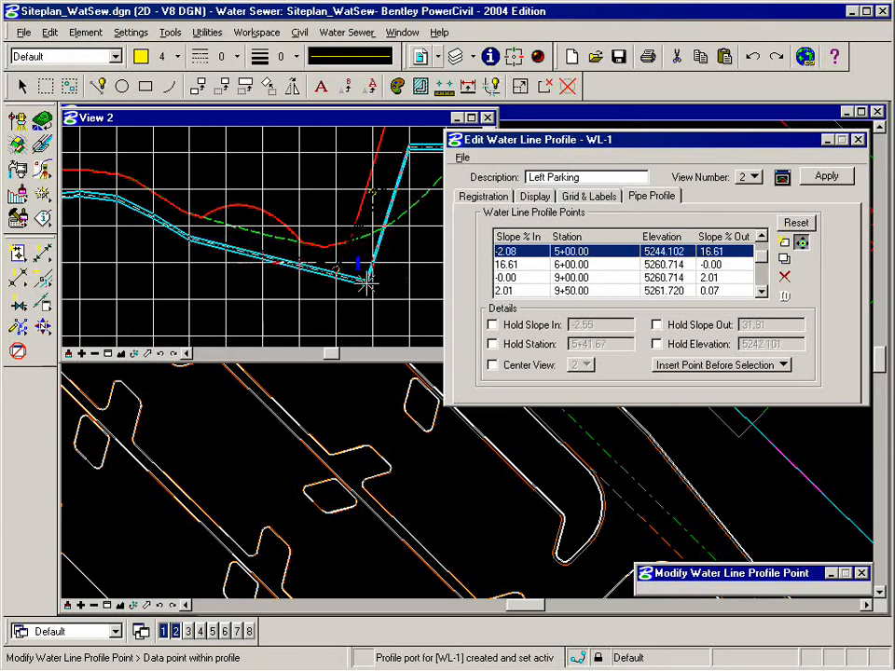
{"action": "left_click", "coordinate": [367, 280]}
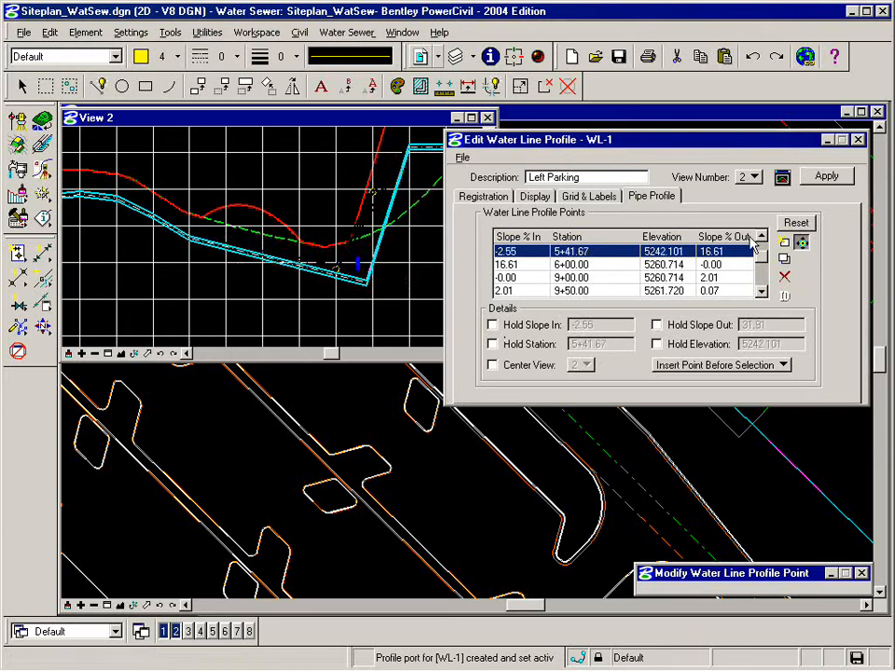
{"action": "left_click", "coordinate": [783, 261]}
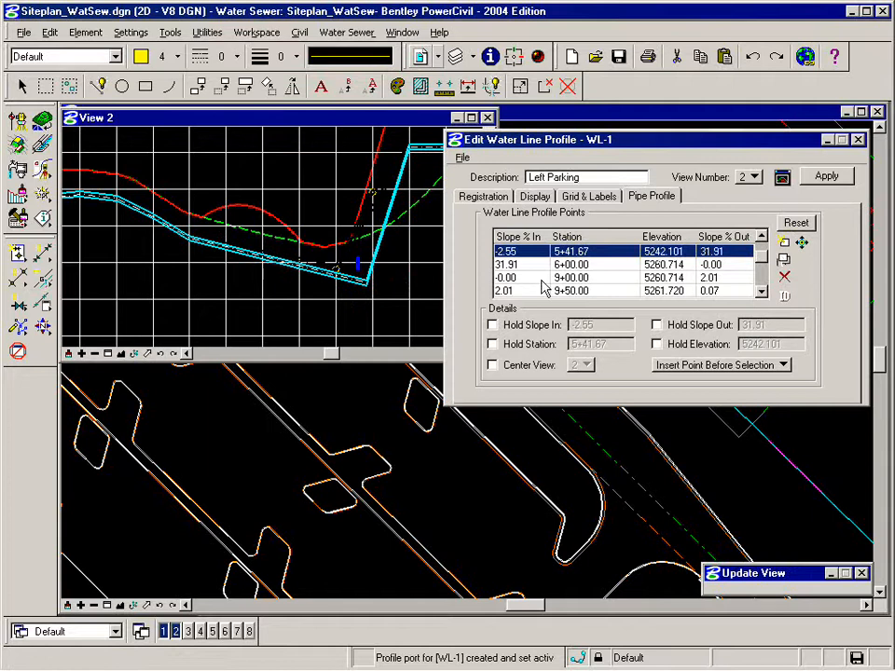
{"action": "left_click", "coordinate": [827, 177]}
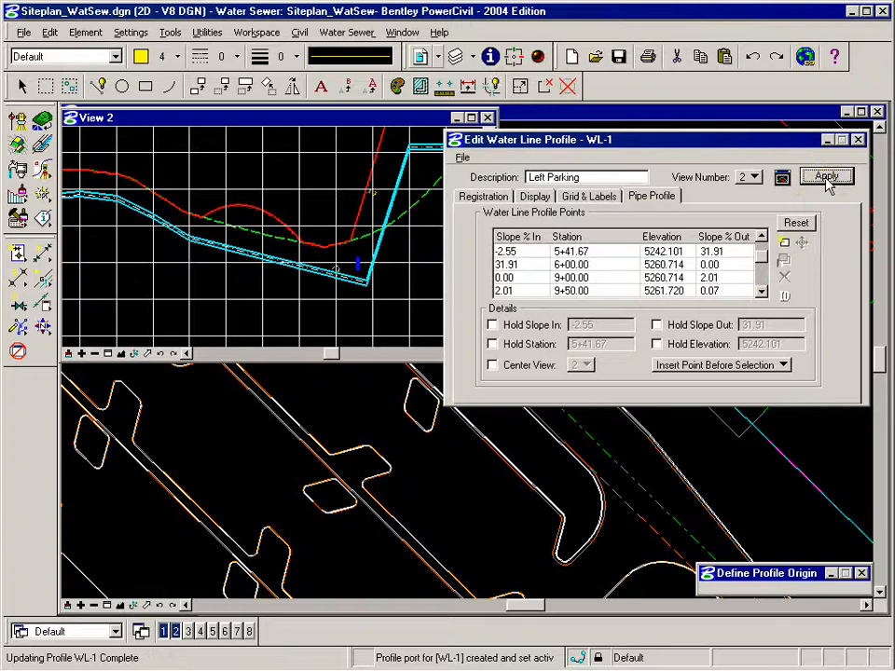
{"action": "left_click", "coordinate": [859, 141]}
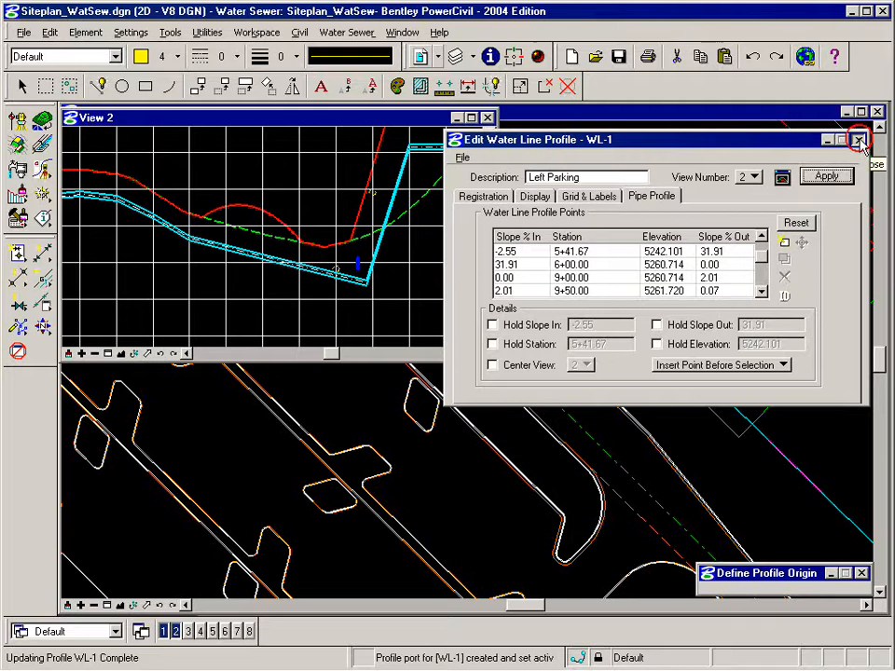